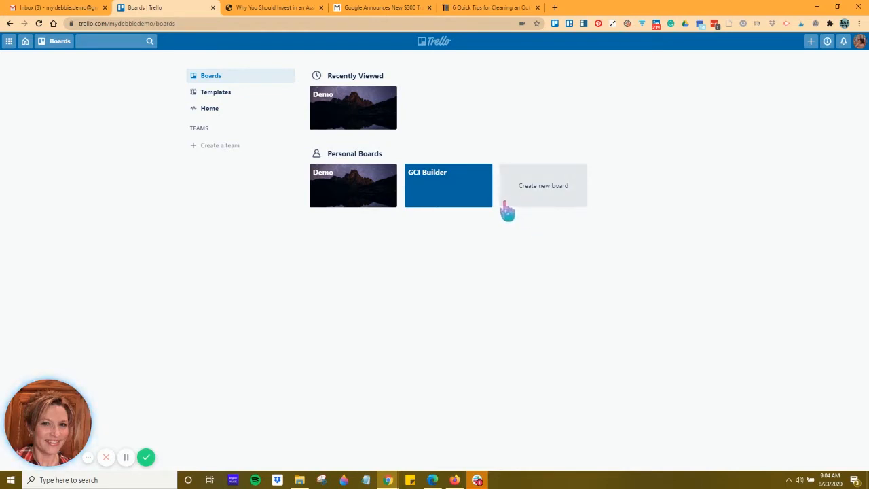
Create a new private board titled "Blog Info"
click(544, 195)
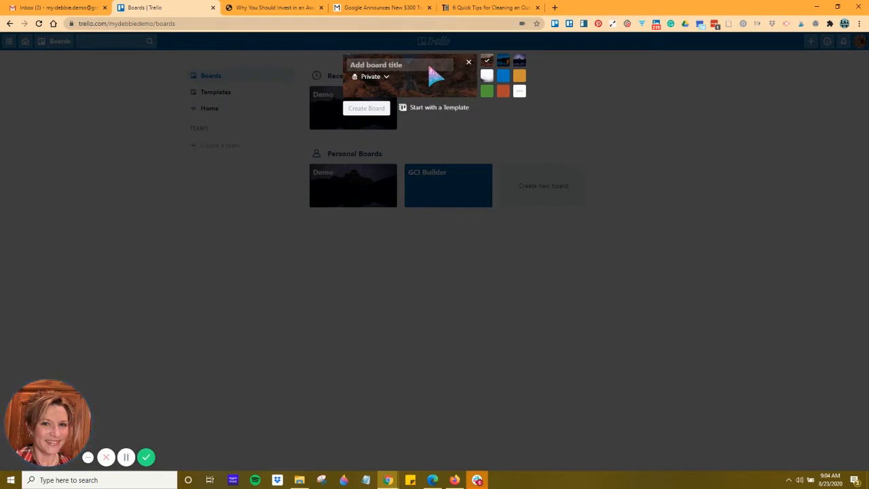
text(Blog Info)
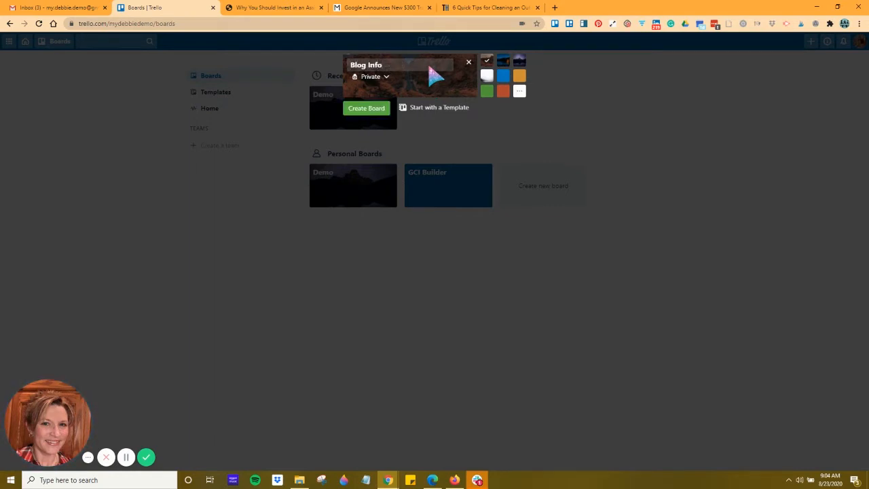
click(367, 108)
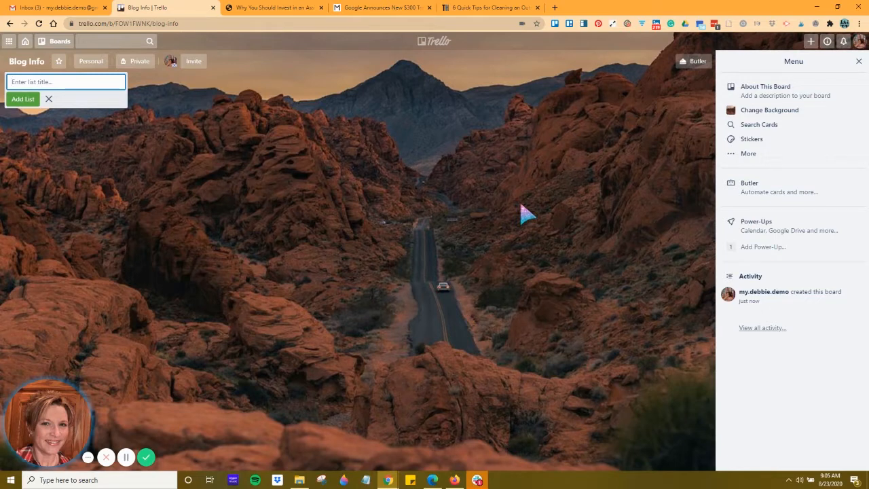
Browse the photo backgrounds, set the Blog Info board's background to solid grey, and close the board menu
click(782, 115)
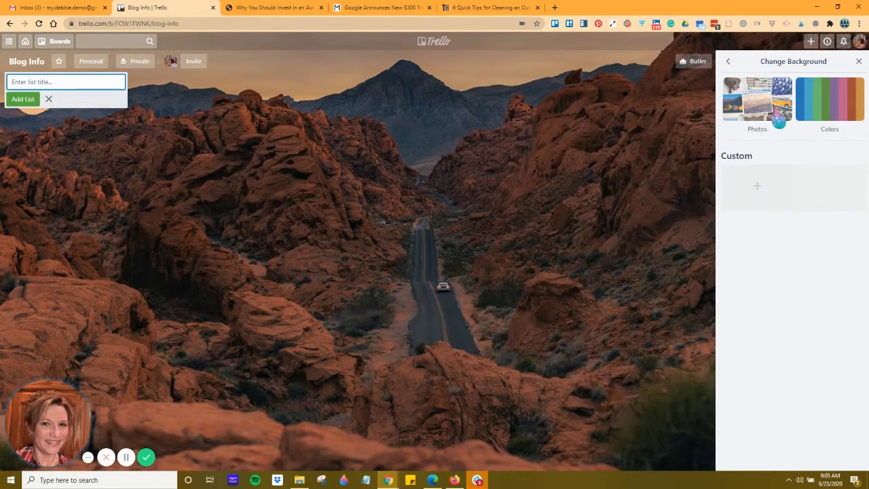
click(779, 120)
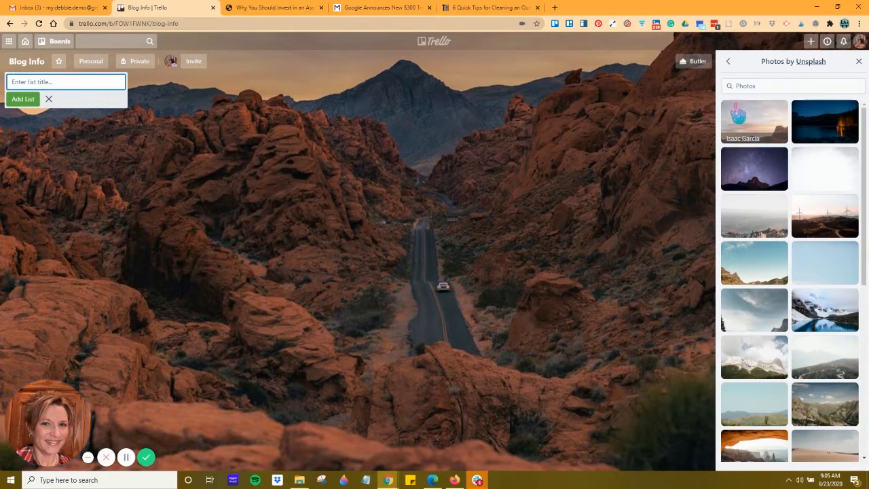
click(728, 61)
click(837, 105)
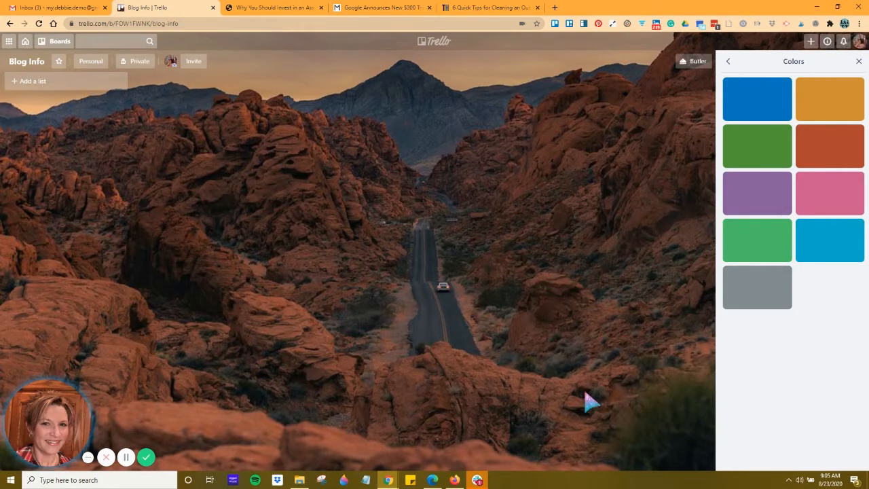
click(765, 307)
click(859, 62)
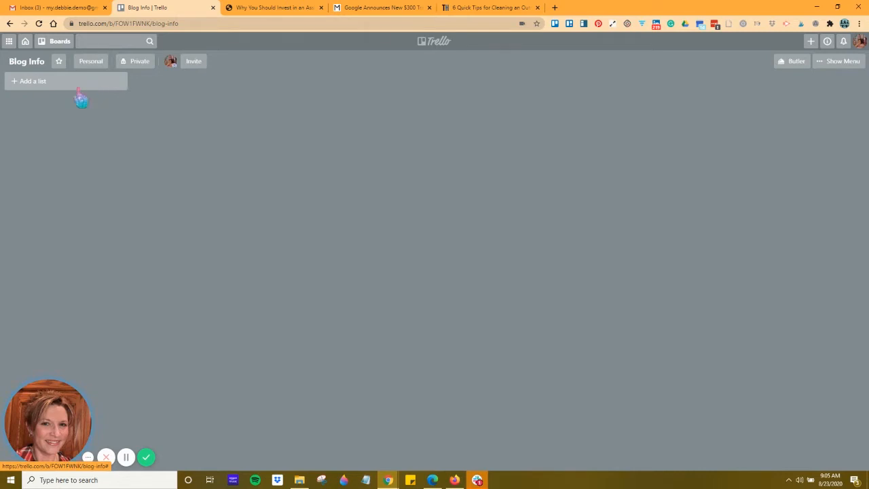
Add two lists named "Info Dump" and "Virtual Assistant" to the Blog Info board
click(33, 84)
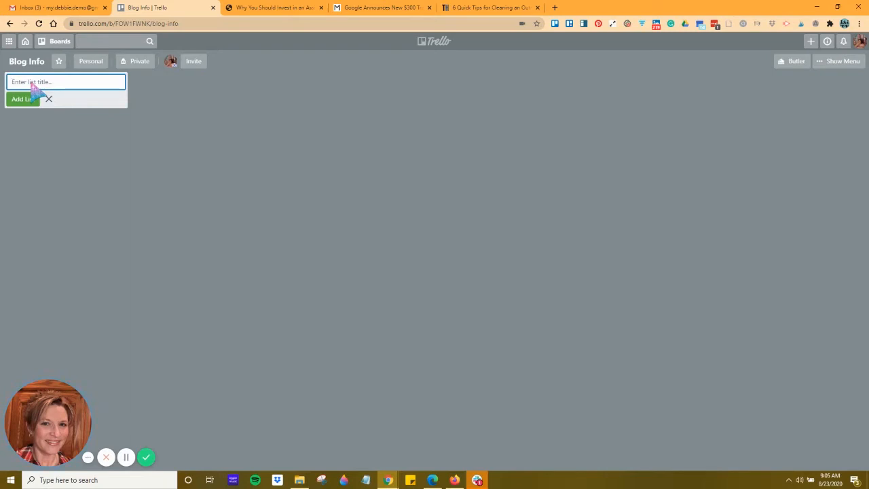
text(Info Dump)
click(24, 99)
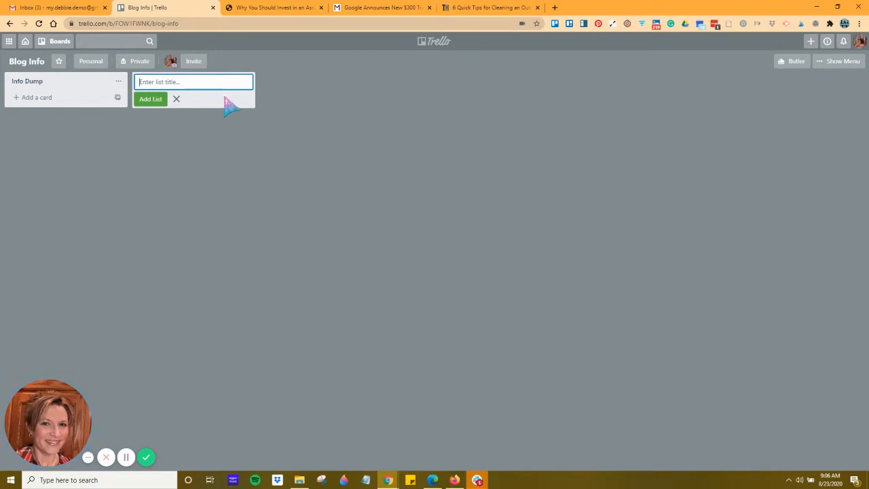
text(Virtual Assistant)
click(143, 101)
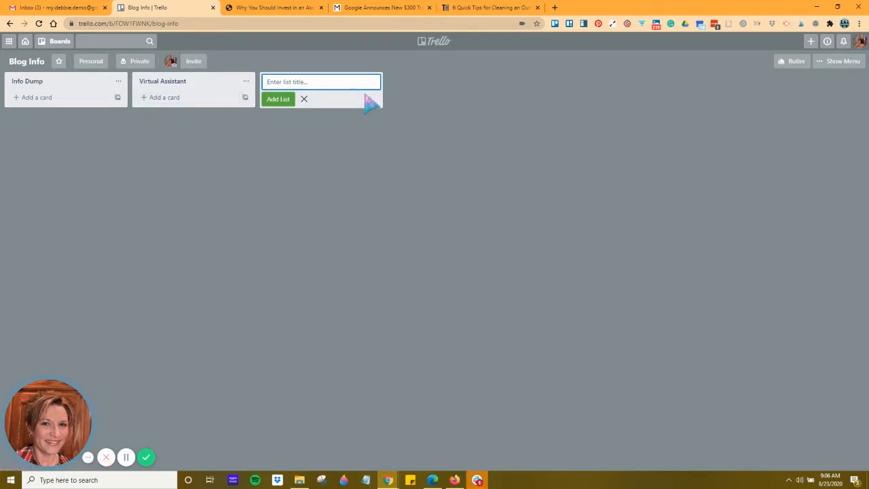
Add two more lists named "Email Management" and "Time Management", and close the entry for a further list
text(Email Management)
click(279, 103)
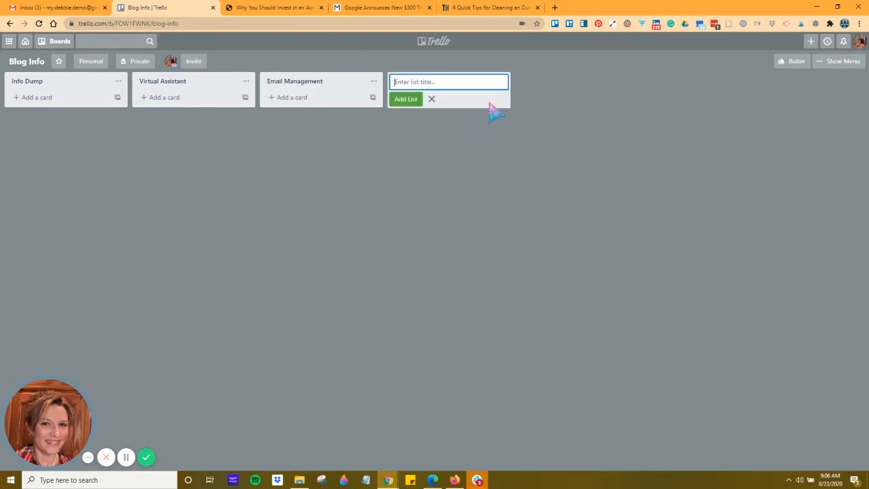
text(Time Management)
click(407, 101)
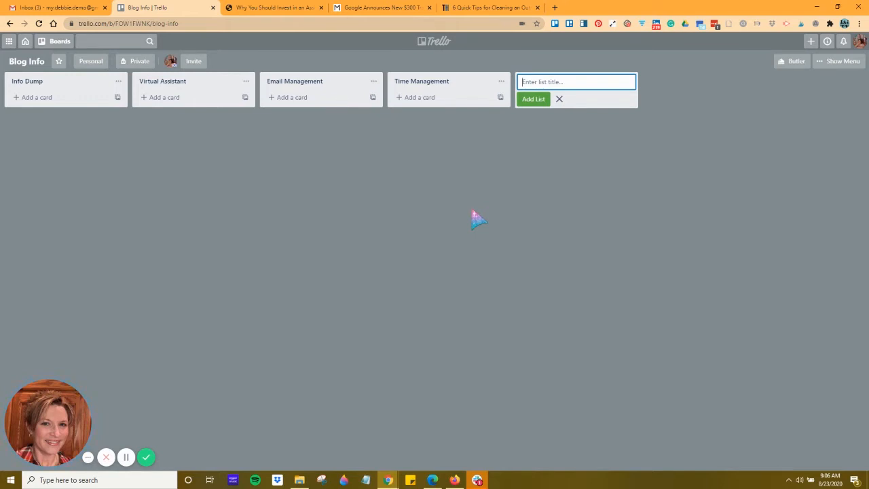
click(420, 102)
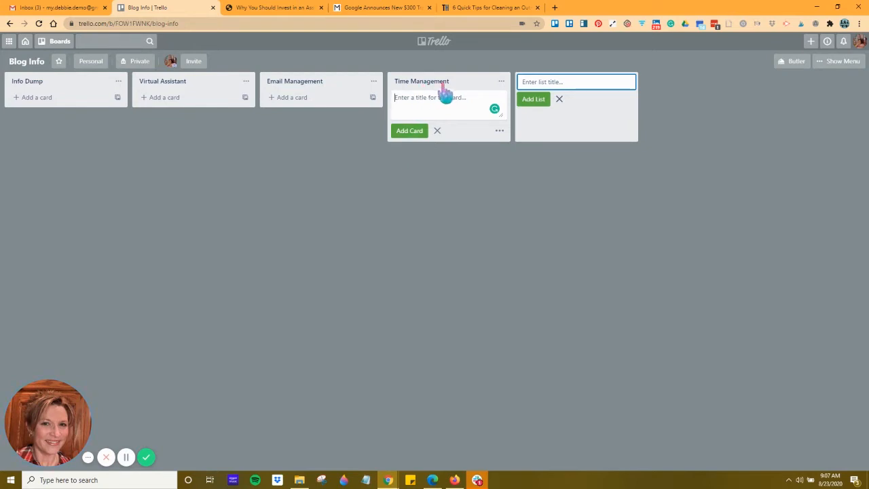
click(559, 99)
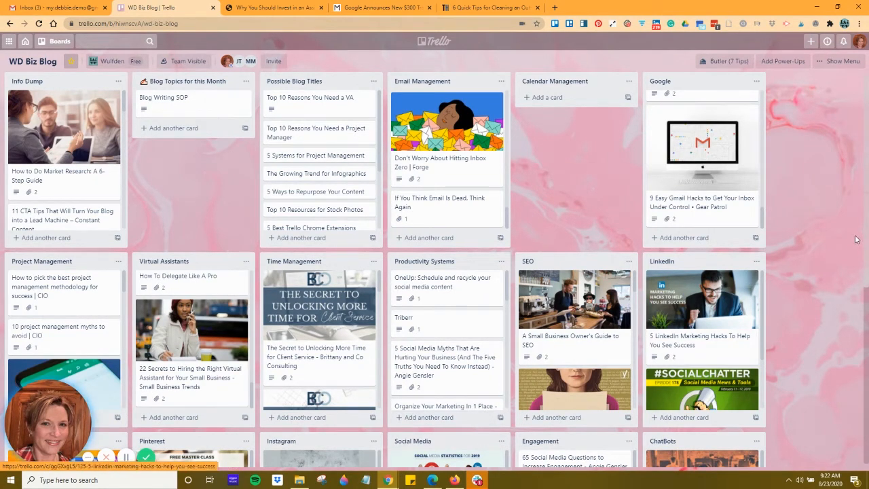
Look over the topic lists and saved article cards on the WD Biz Blog board
scroll(866, 229, down, 4)
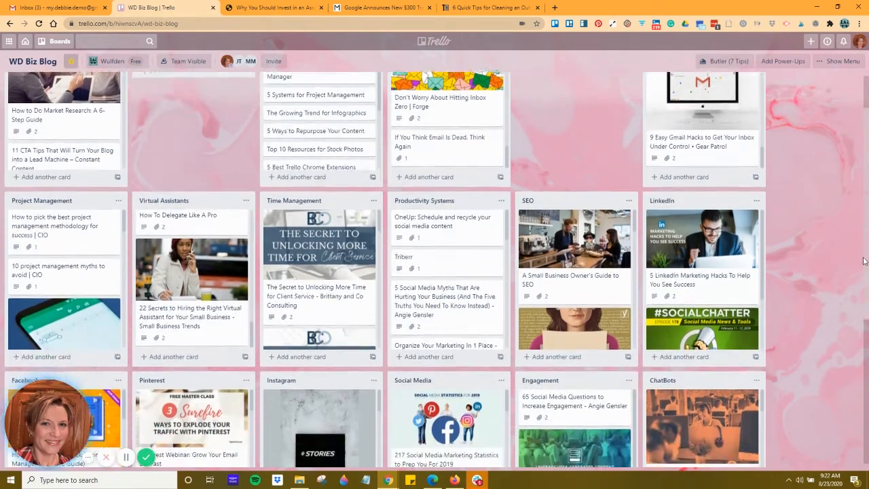
scroll(857, 304, down, 2)
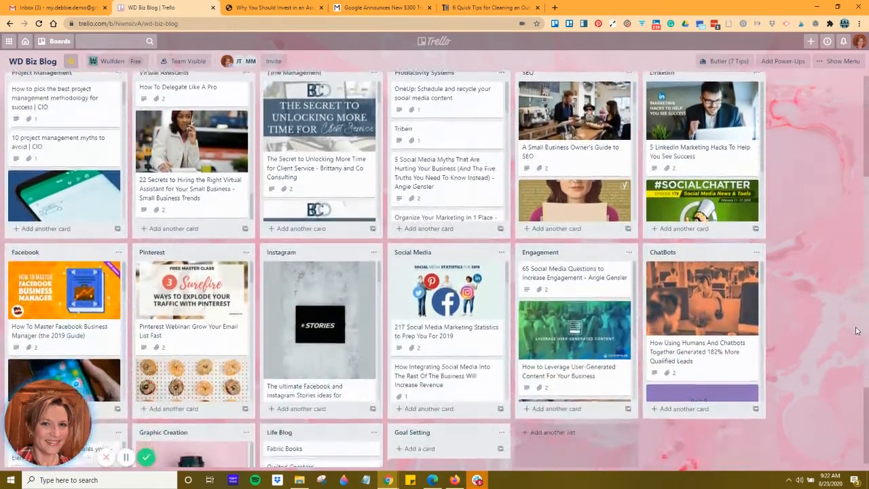
scroll(858, 341, down, 2)
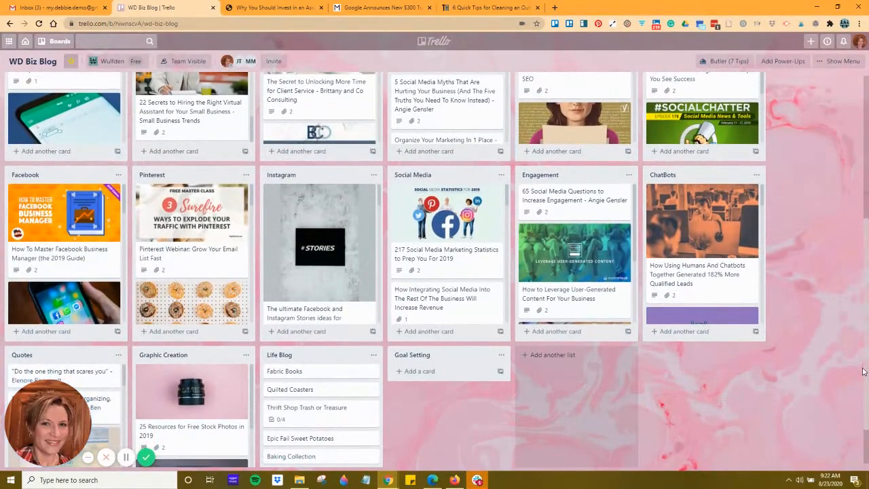
scroll(861, 360, up, 1)
scroll(860, 351, up, 3)
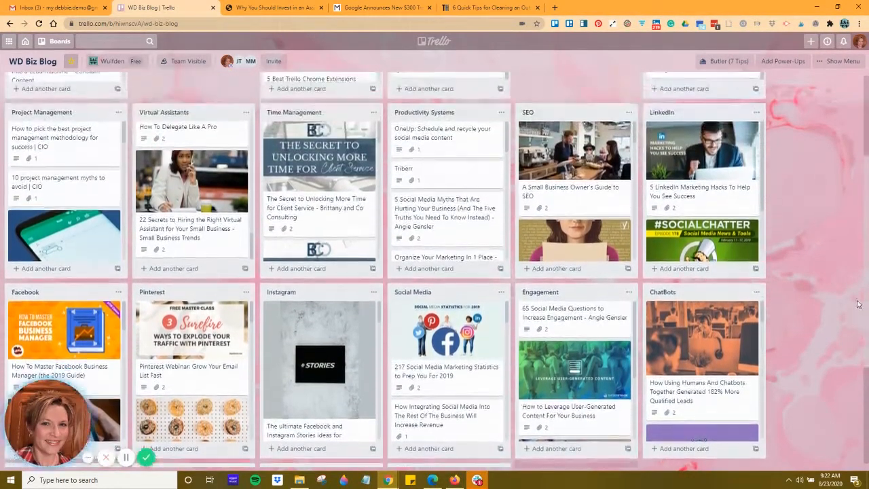
scroll(856, 249, up, 1)
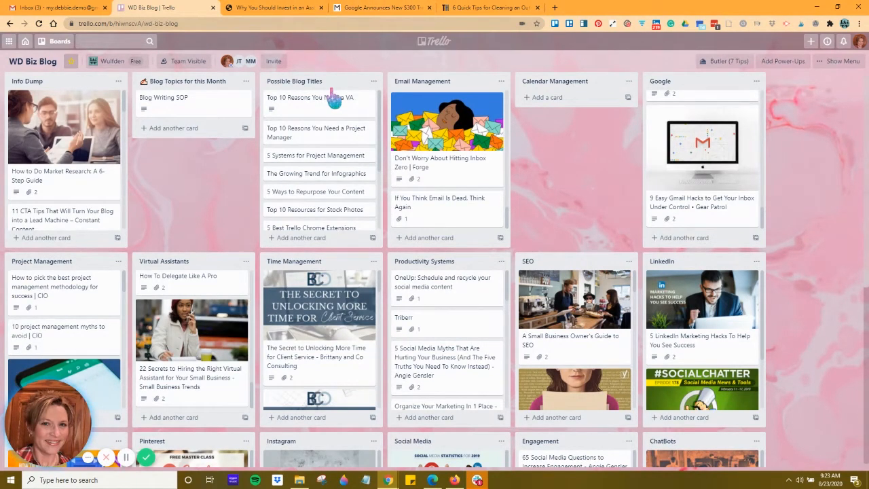
Switch to the "Why You Should Invest in an Assistant" article and start a Trello extension card for the WD Biz Blog board
click(286, 11)
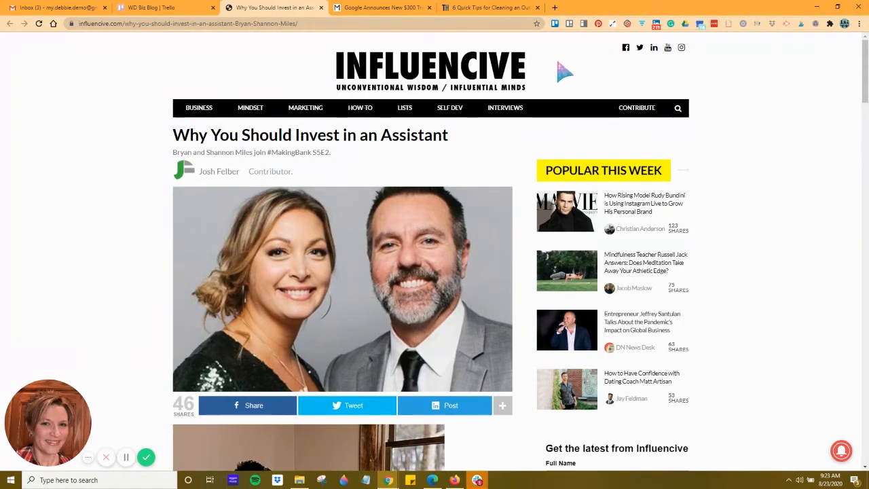
click(555, 24)
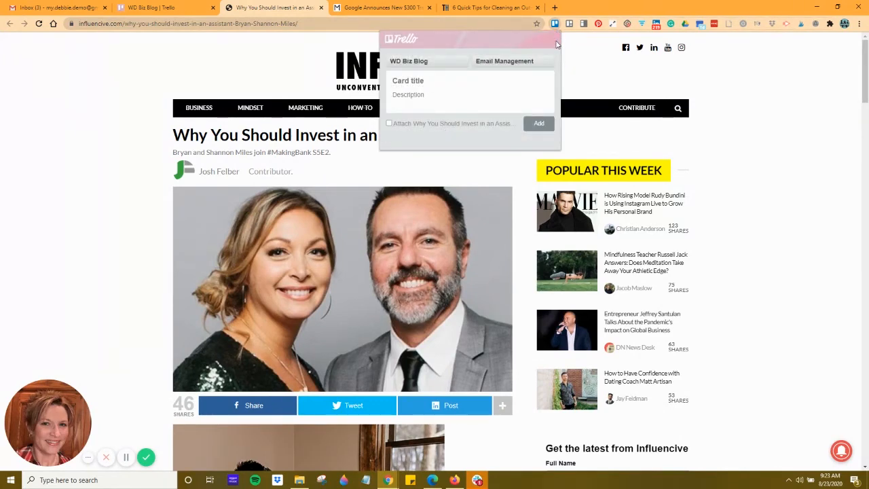
click(447, 61)
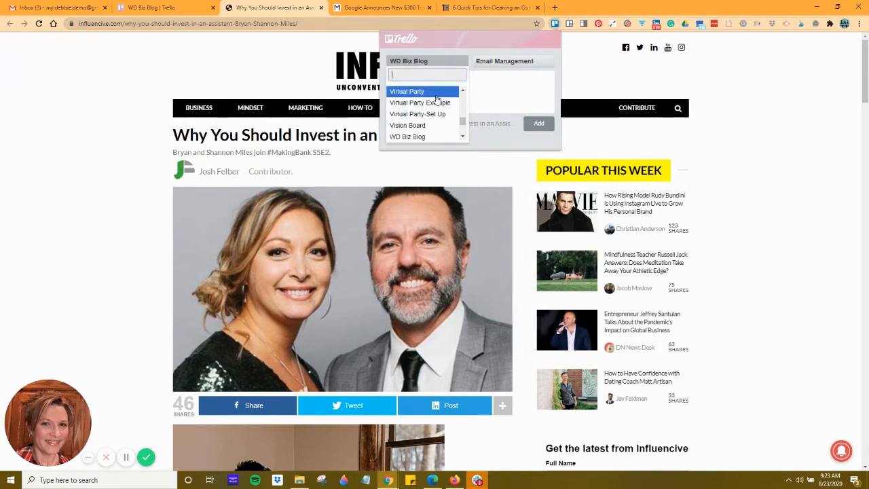
scroll(441, 102, down, 2)
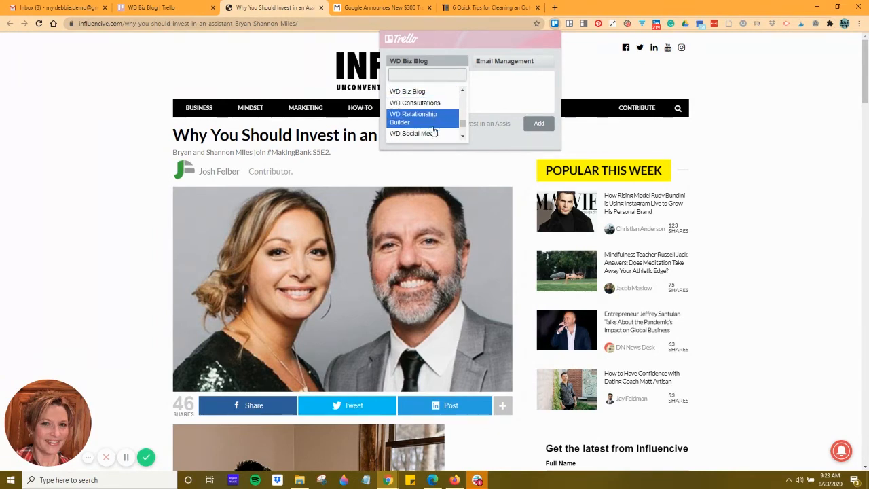
click(419, 93)
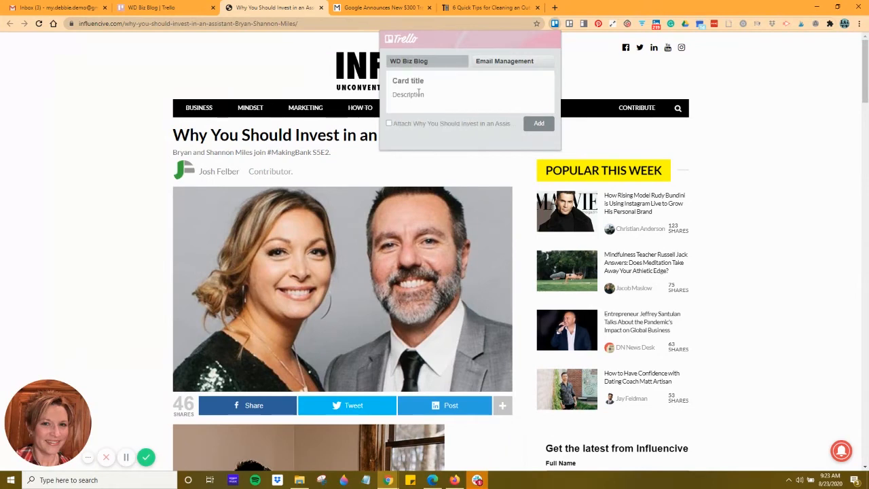
Choose Virtual Assistants as the destination list for the new card
click(544, 66)
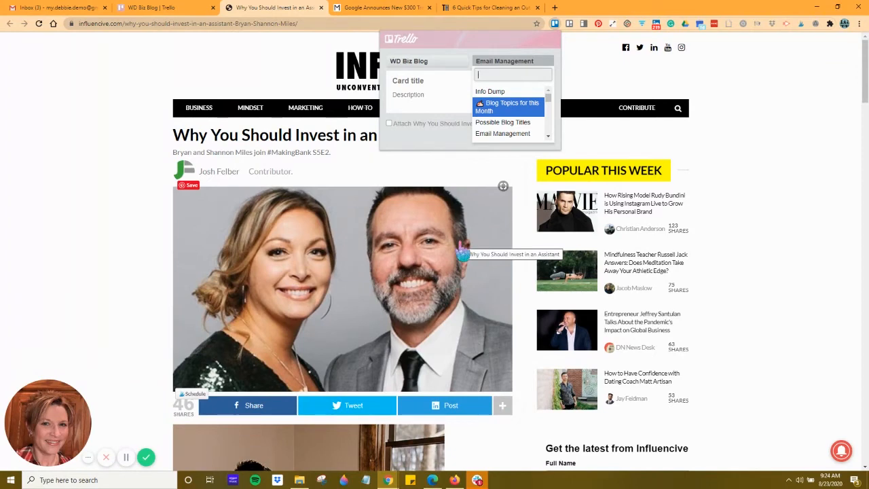
scroll(519, 121, down, 1)
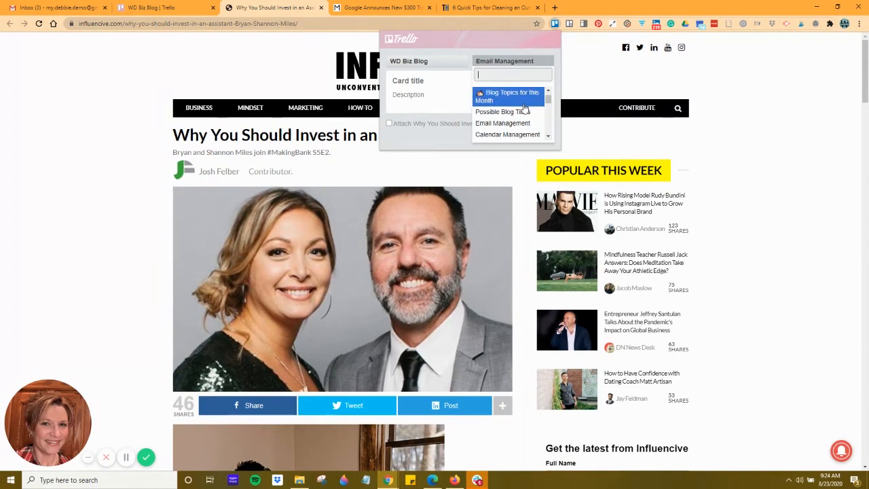
scroll(520, 109, down, 3)
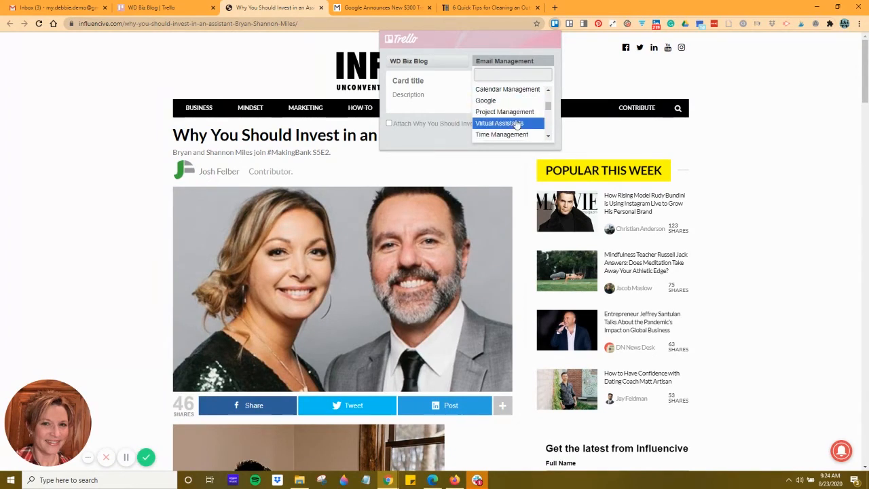
click(517, 124)
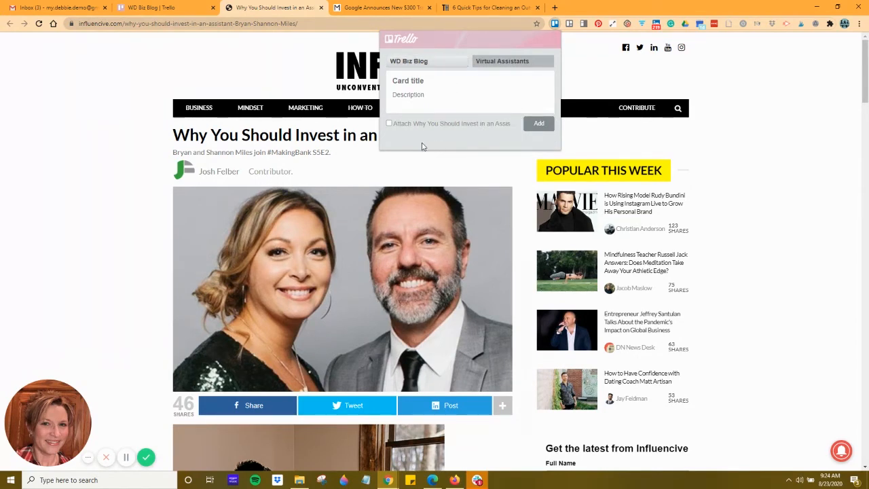
Attach the article page to the card, add the card to the list, and dismiss the extension
click(389, 124)
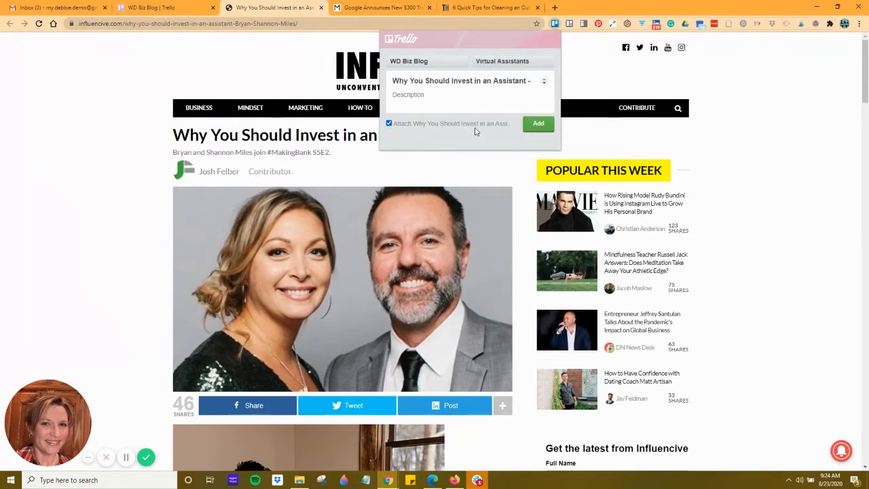
click(529, 125)
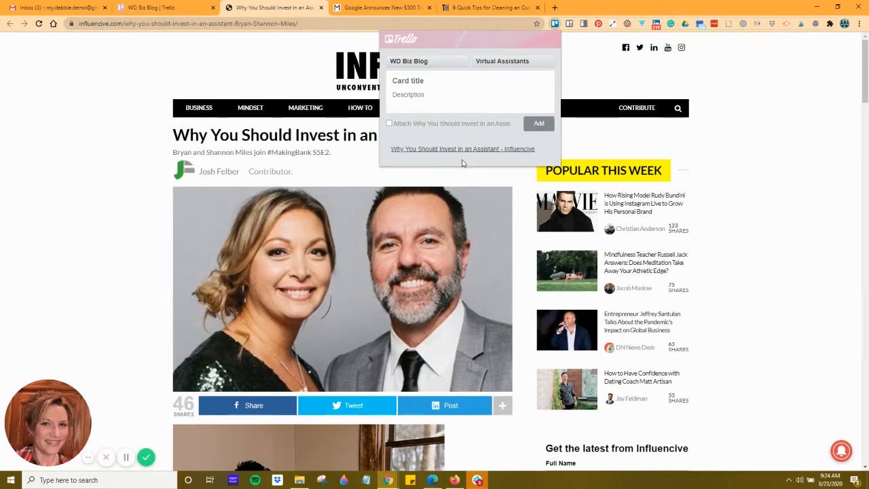
click(87, 135)
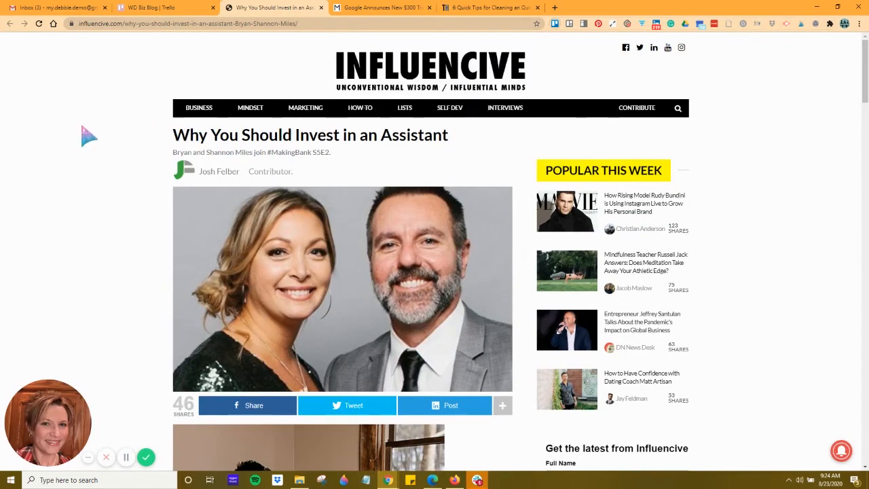
Return to the WD Biz Blog board and open the new "Why You Should Invest in an Assistant" card under Virtual Assistants to examine its contents
click(142, 9)
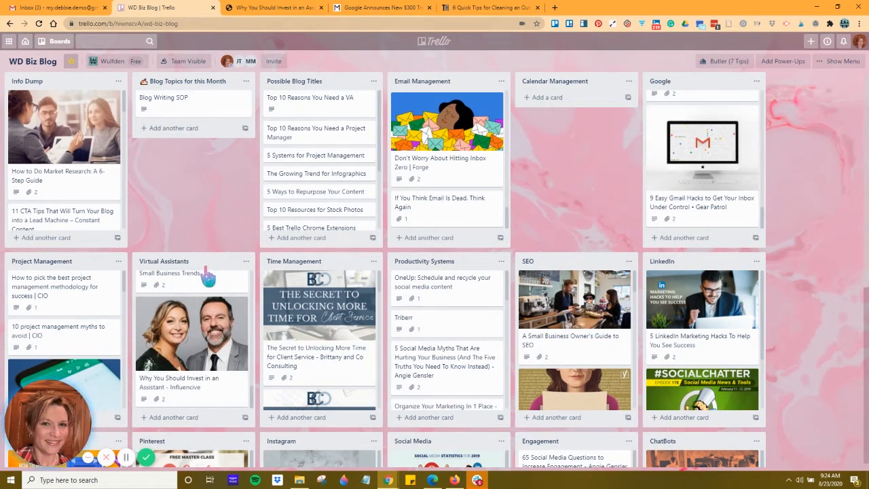
scroll(255, 339, down, 3)
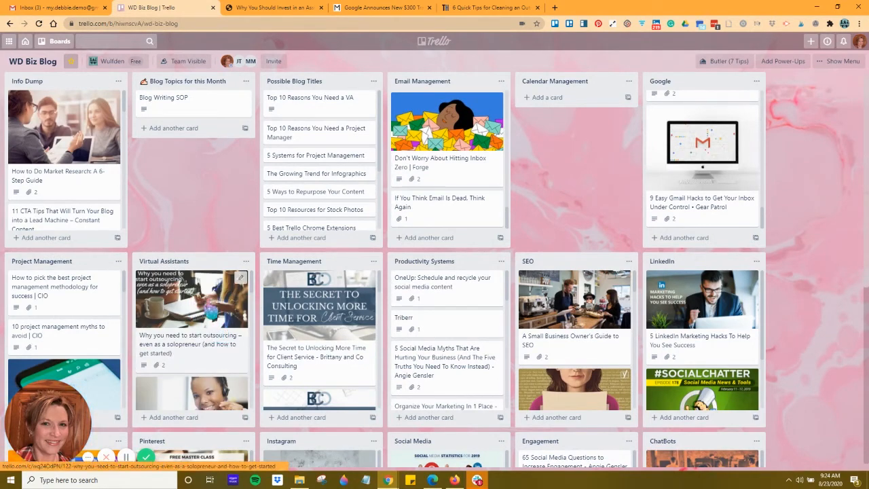
scroll(247, 340, down, 5)
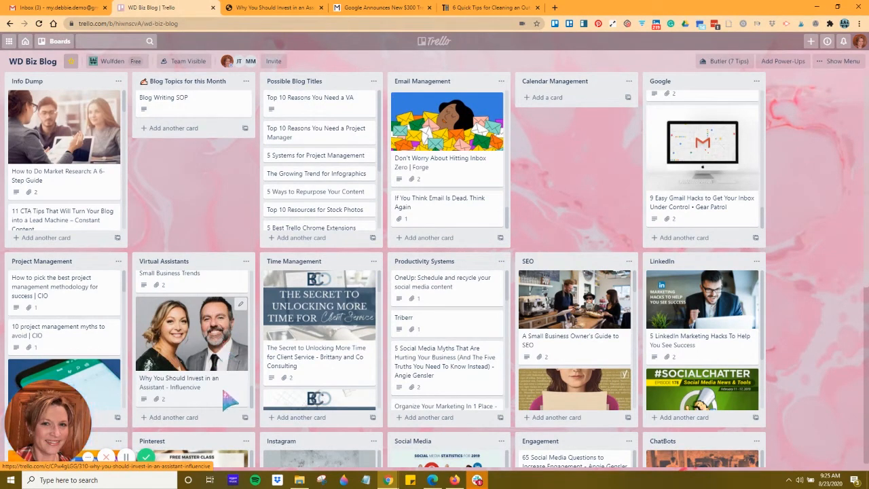
click(229, 400)
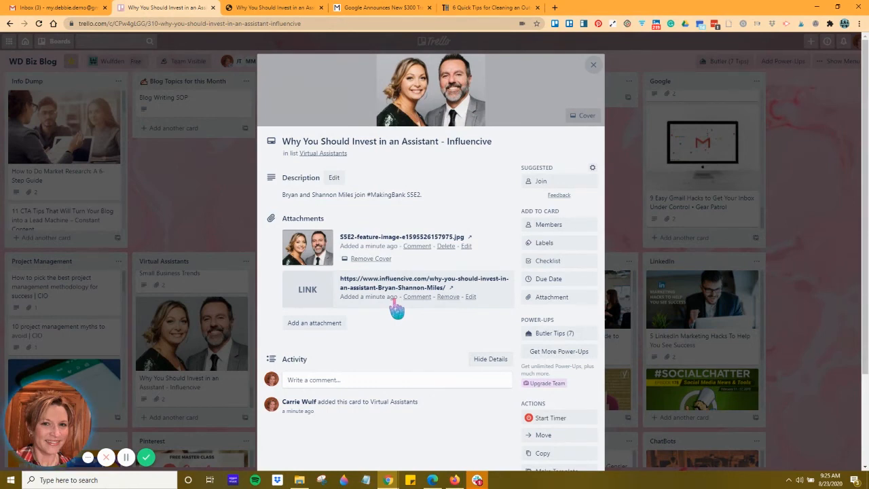
Switch to the Google $300 training certificate article and start a Trello extension card destined for the Google list of WD Biz Blog
click(592, 64)
click(402, 7)
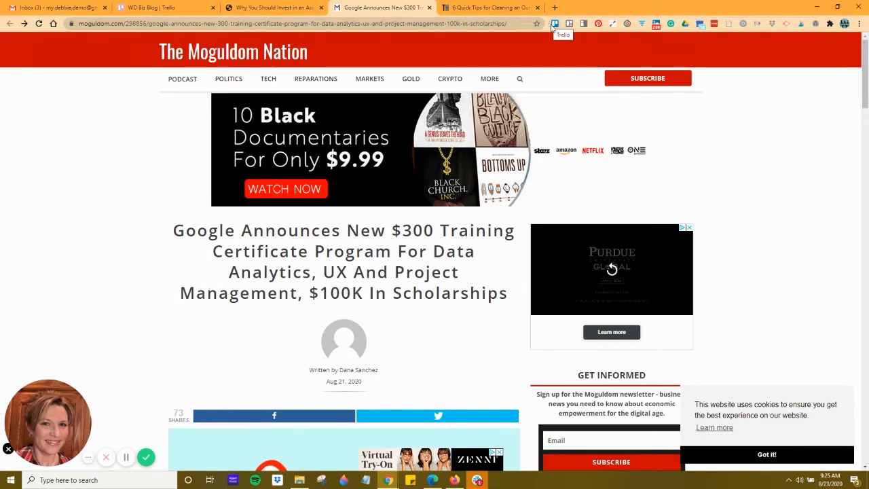
click(555, 25)
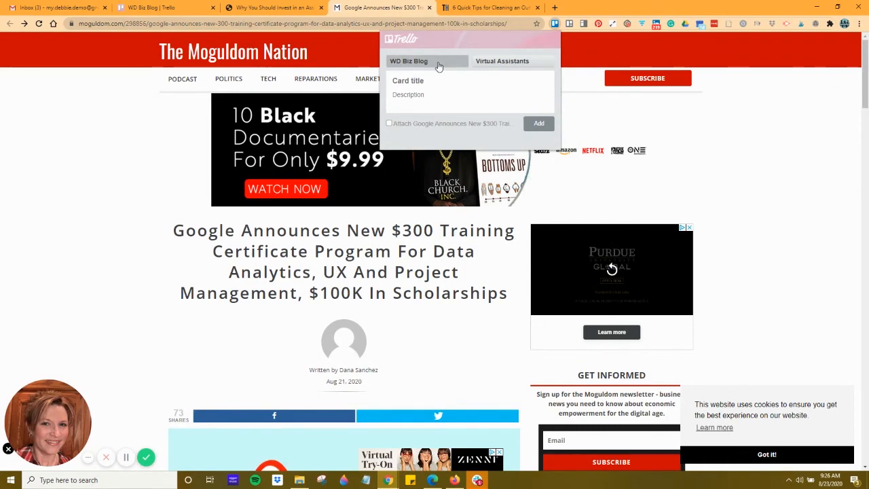
click(537, 67)
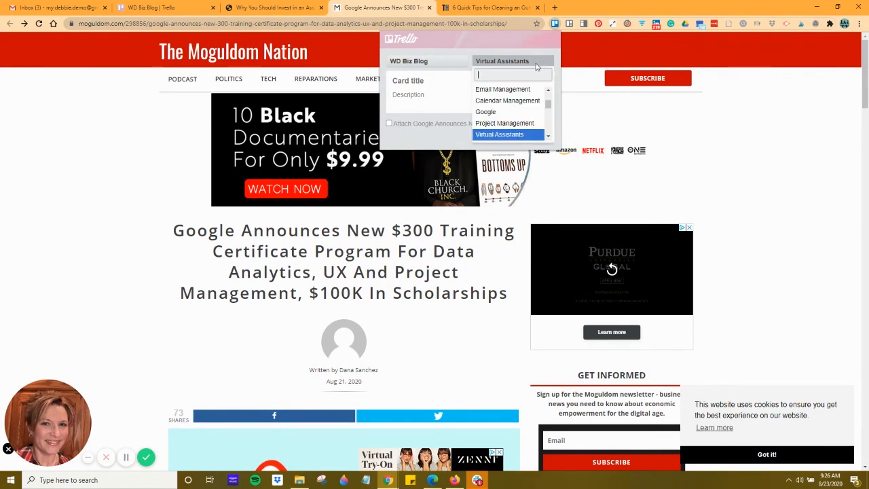
click(487, 113)
Attach the Google training certificate article page to the card, add it to the Google list, and dismiss the extension
click(389, 124)
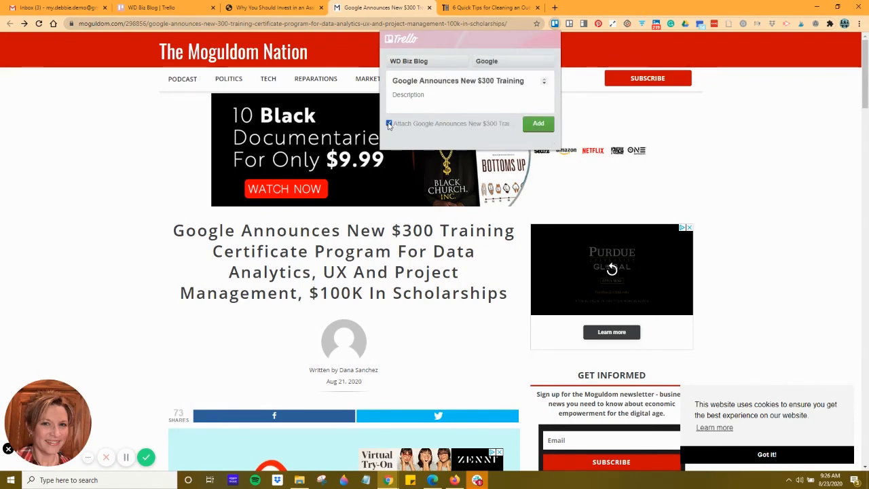
click(538, 126)
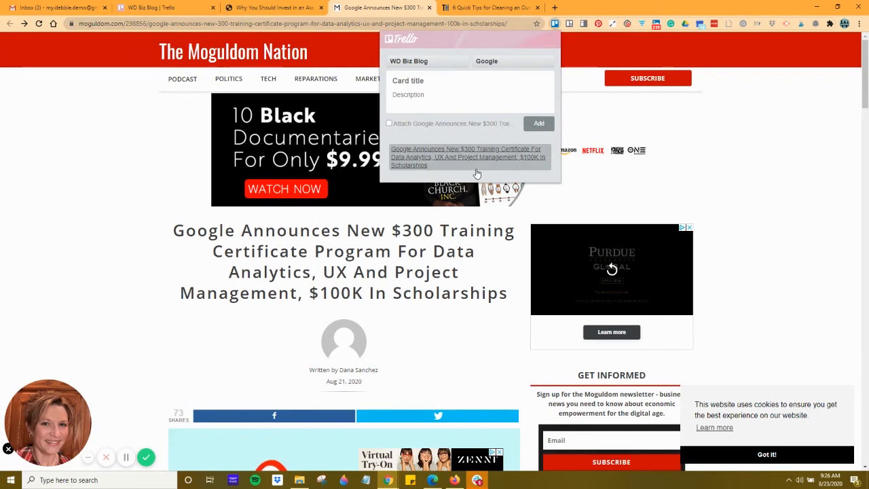
click(93, 174)
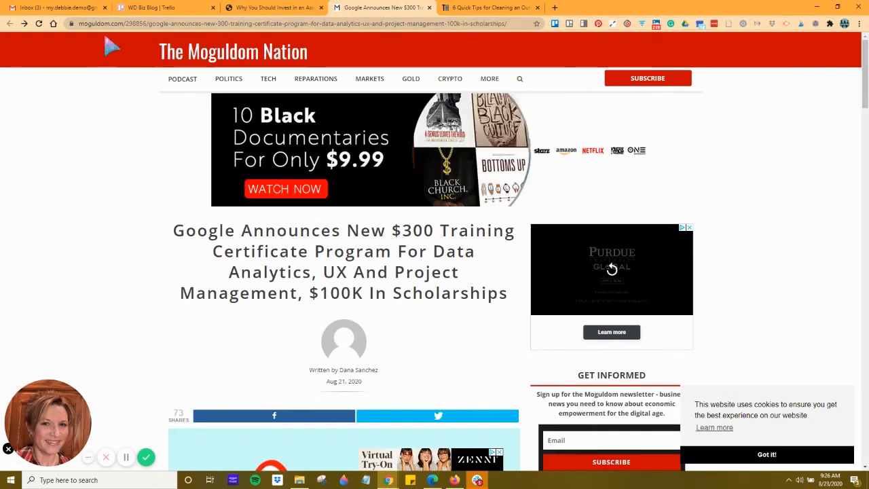
Return to the WD Biz Blog board, examine the new Google training certificate card's description and attachments, and close it
click(146, 8)
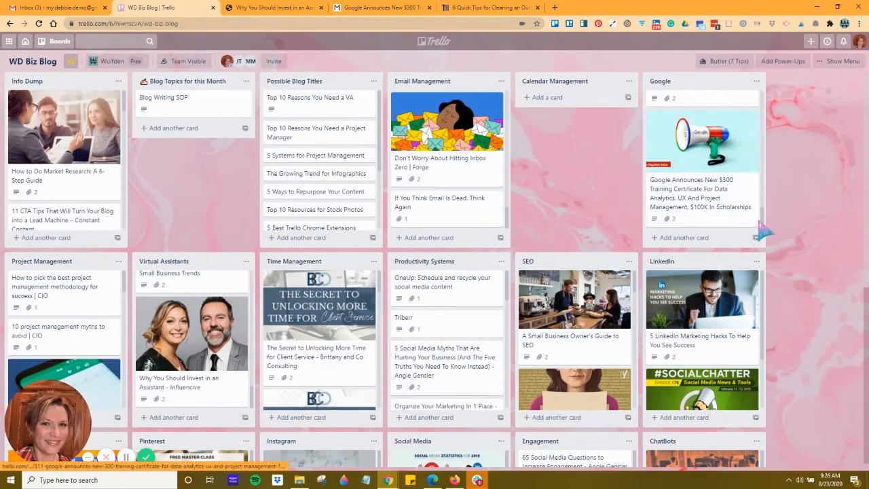
click(725, 230)
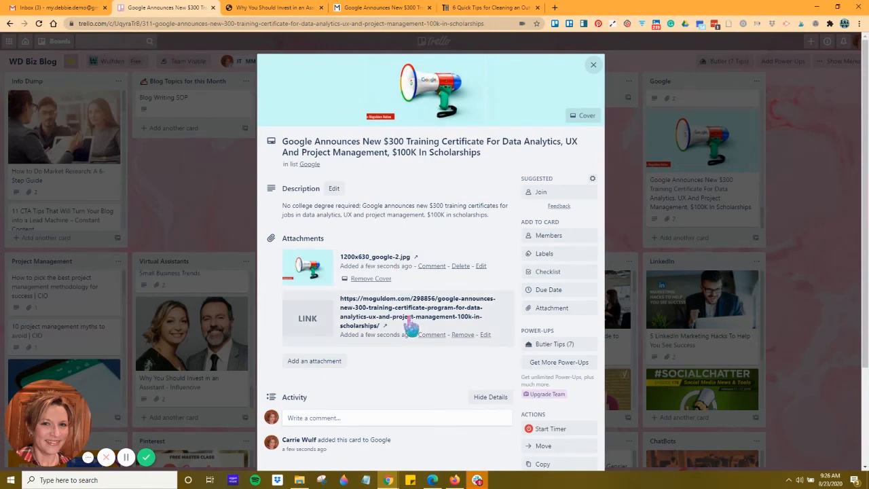
click(594, 65)
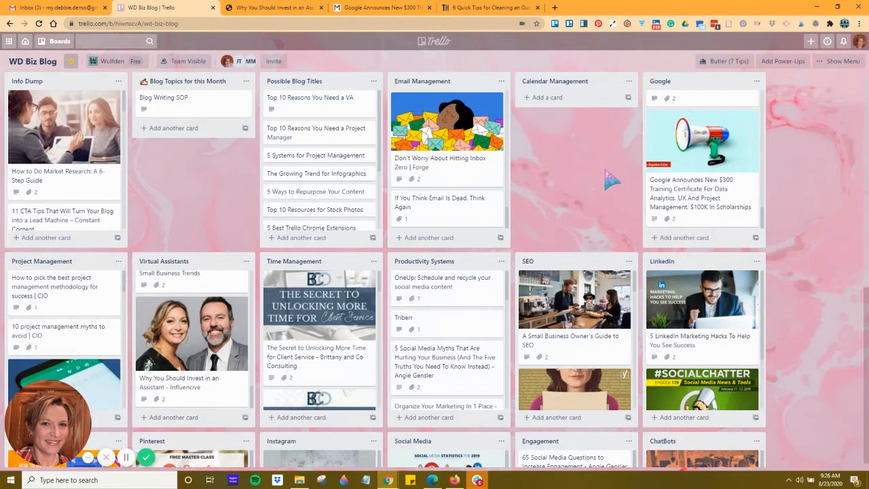